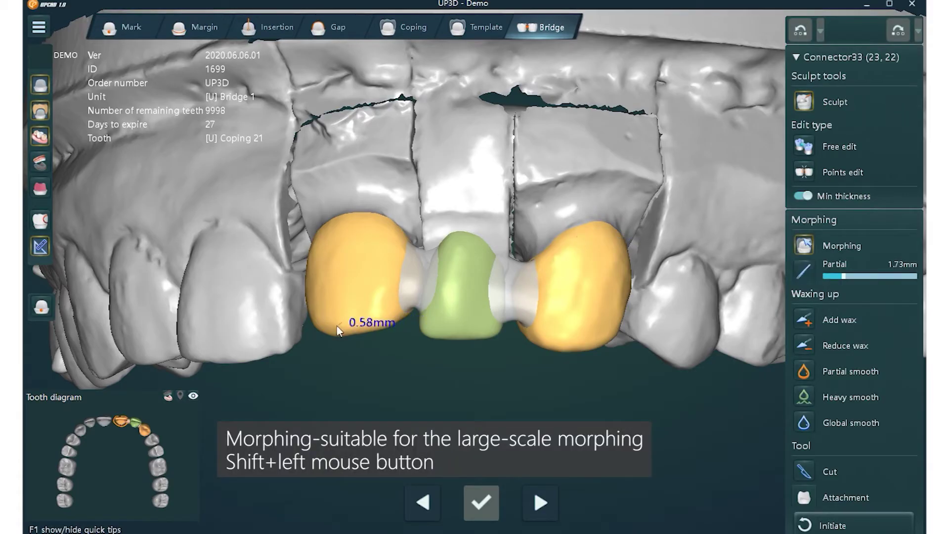
Extend the incisal edges of copings 21 and 23 with Morphing, and reshape the lower part of pontic 22
{"action": "mouse_move", "coordinate": [395, 330]}
{"action": "left_mouse_down", "text": "shift"}
{"action": "mouse_move", "coordinate": [346, 334]}
{"action": "mouse_move", "coordinate": [389, 338]}
{"action": "left_mouse_up", "text": "shift"}
{"action": "left_click_drag", "start_coordinate": [535, 337], "coordinate": [535, 345], "text": "shift"}
{"action": "left_click_drag", "start_coordinate": [603, 339], "coordinate": [609, 346], "text": "shift"}
{"action": "right_click_drag", "start_coordinate": [455, 328], "coordinate": [455, 276]}
{"action": "left_click_drag", "start_coordinate": [479, 290], "coordinate": [469, 280]}
{"action": "right_click_drag", "start_coordinate": [472, 210], "coordinate": [470, 275]}
Partially morph coping 21 near its incisal corner beside the pontic, and set the partial morphing radius to 2.88 mm
{"action": "left_click", "coordinate": [802, 270]}
{"action": "scroll", "coordinate": [464, 292], "scroll_direction": "up", "scroll_amount": 5, "text": "shift"}
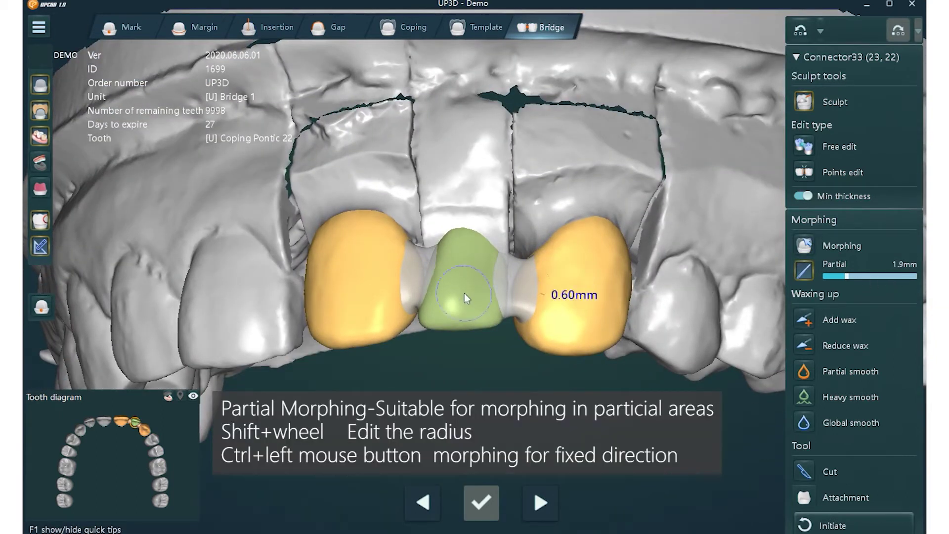
{"action": "left_click_drag", "start_coordinate": [396, 324], "coordinate": [400, 326]}
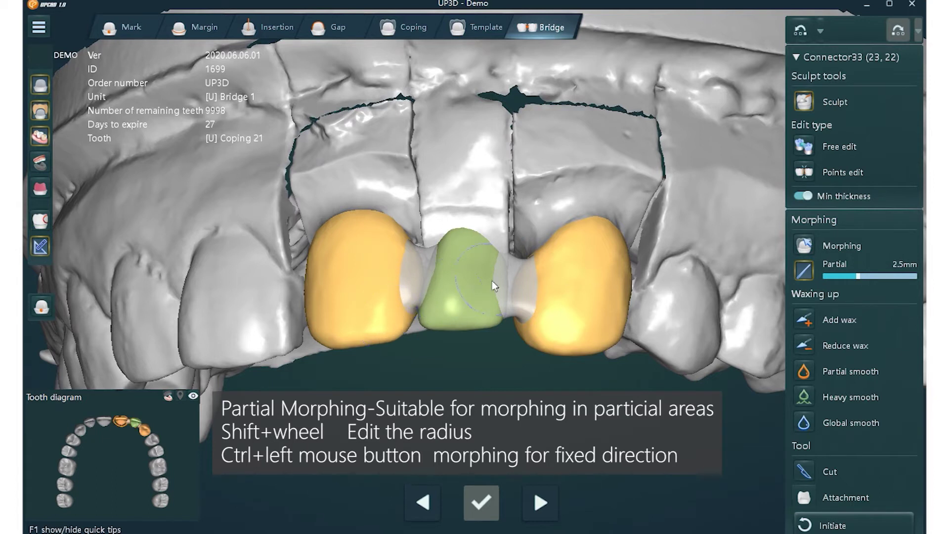
{"action": "right_click_drag", "start_coordinate": [492, 281], "coordinate": [499, 284]}
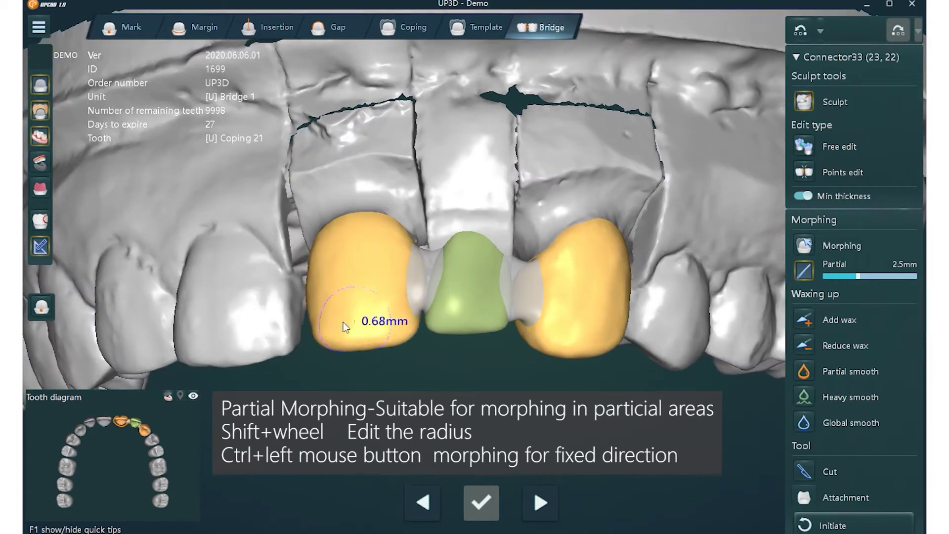
{"action": "left_click", "coordinate": [861, 277]}
{"action": "left_click", "coordinate": [864, 277]}
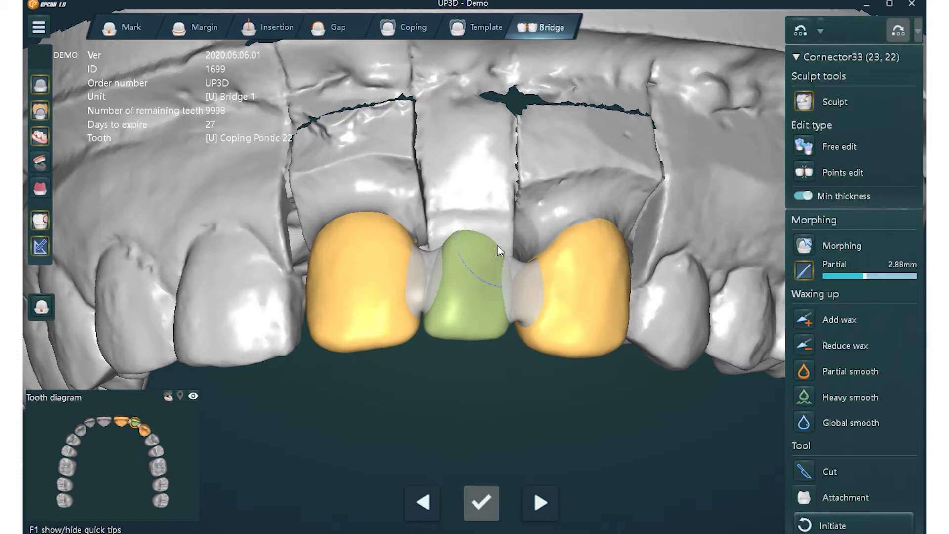
Set up Add wax with a 2.16 mm radius, and use Reduce wax at 23 µm strength on the bridge
{"action": "left_click", "coordinate": [808, 317]}
{"action": "scroll", "coordinate": [544, 315], "scroll_direction": "up", "scroll_amount": 6, "text": "shift"}
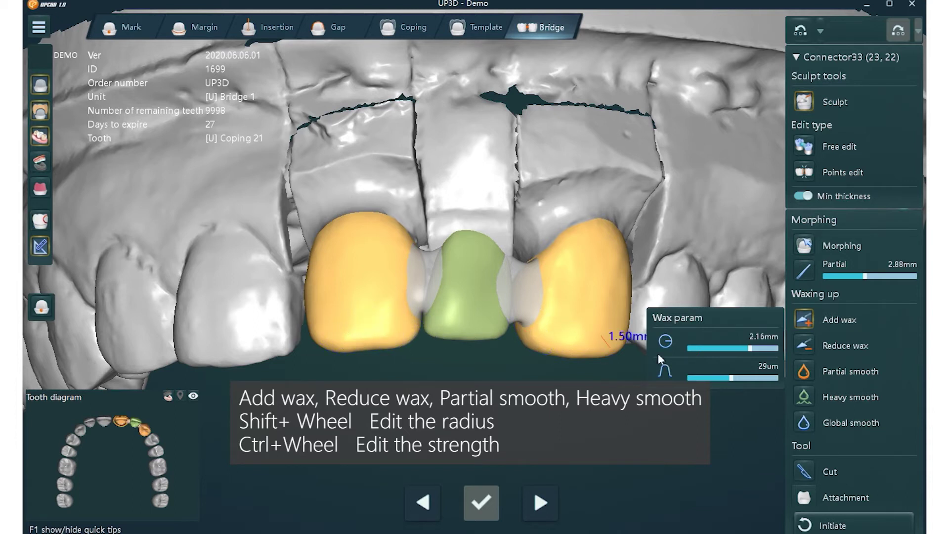
{"action": "left_click", "coordinate": [804, 345]}
{"action": "scroll", "coordinate": [478, 323], "scroll_direction": "down", "scroll_amount": 2, "text": "ctrl"}
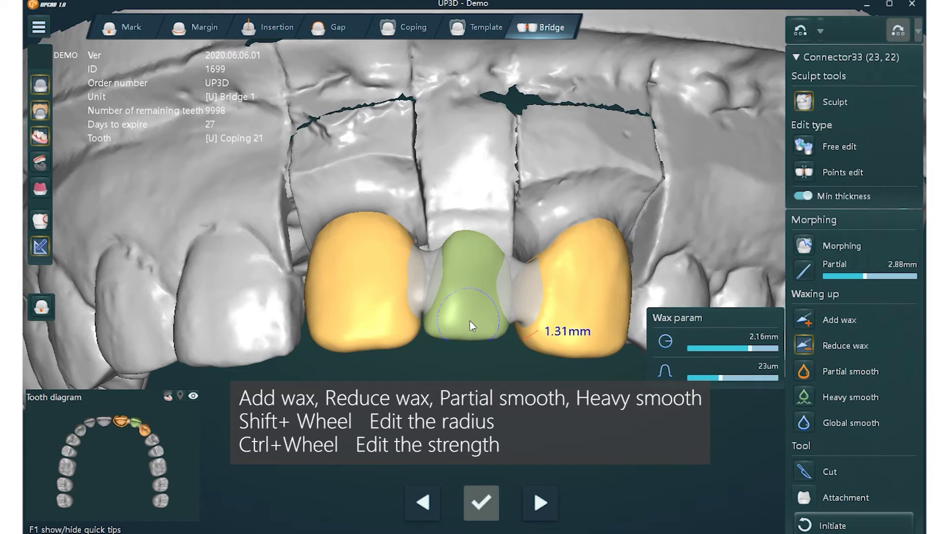
{"action": "key", "text": "F1"}
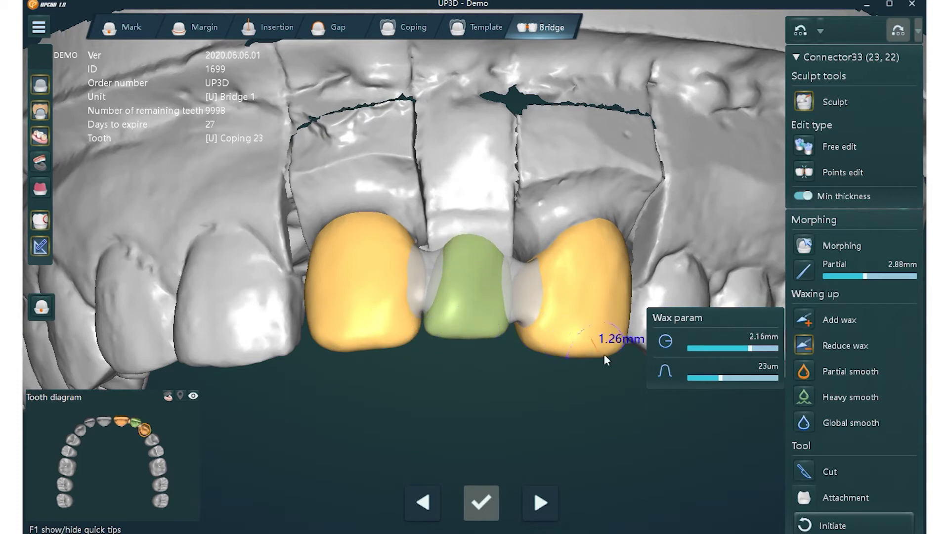
Smooth the surface of pontic 22 with Partial smooth and Heavy smooth at a 1.04 mm radius
{"action": "left_click", "coordinate": [804, 371]}
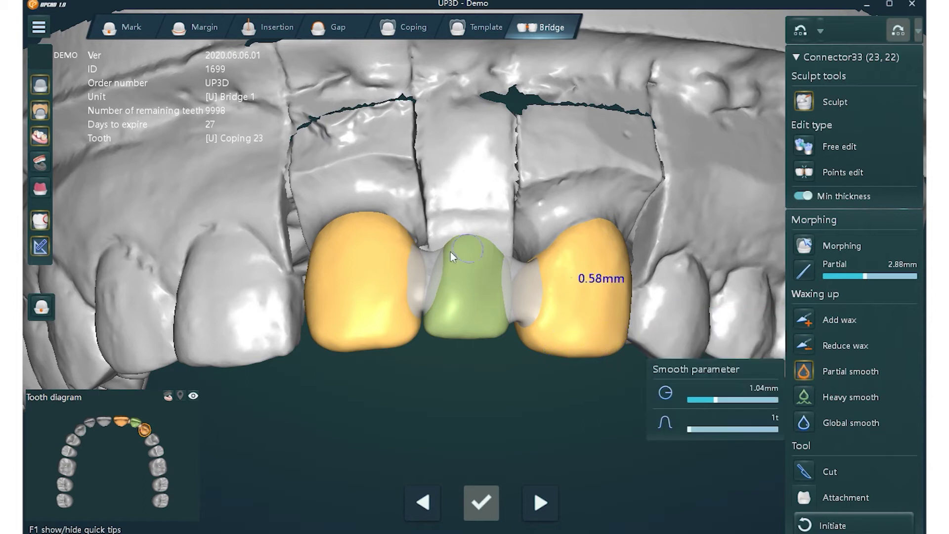
{"action": "scroll", "coordinate": [400, 250], "scroll_direction": "up", "scroll_amount": 2}
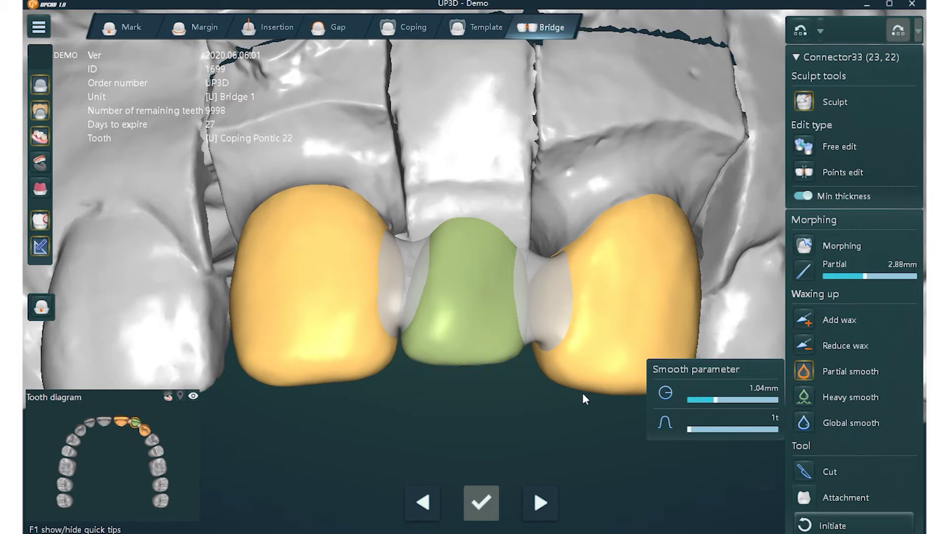
{"action": "left_click", "coordinate": [803, 397]}
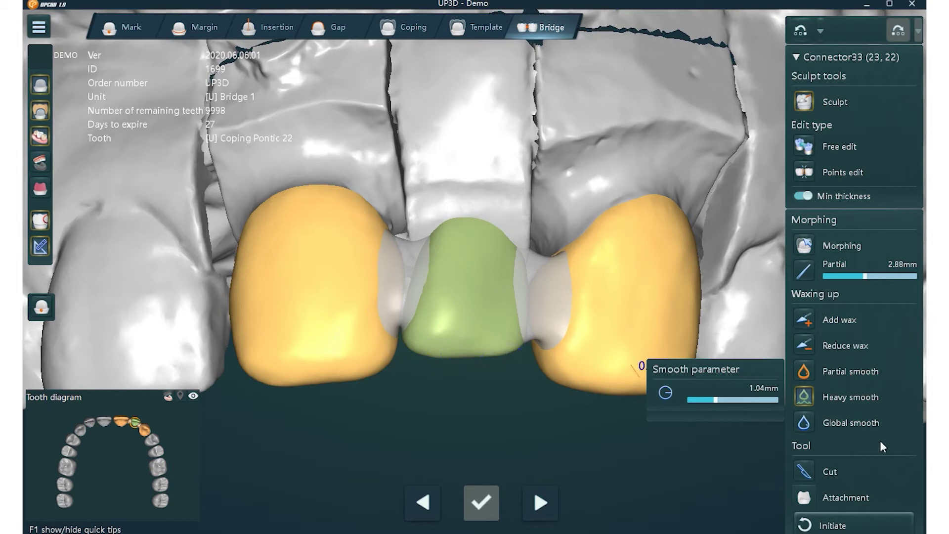
Apply Global smooth to the whole of coping 23 and inspect the bridge from the incisal side
{"action": "left_click", "coordinate": [800, 424]}
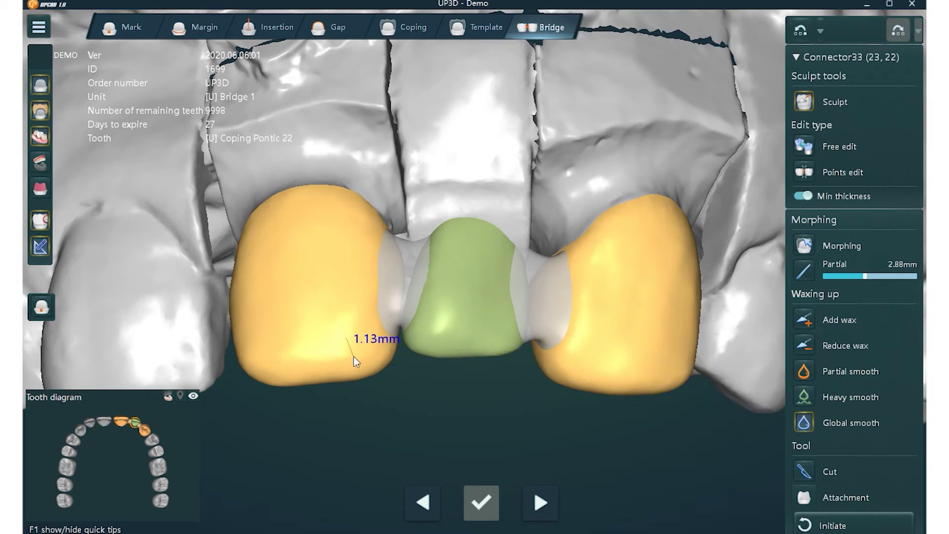
{"action": "left_click", "coordinate": [589, 375]}
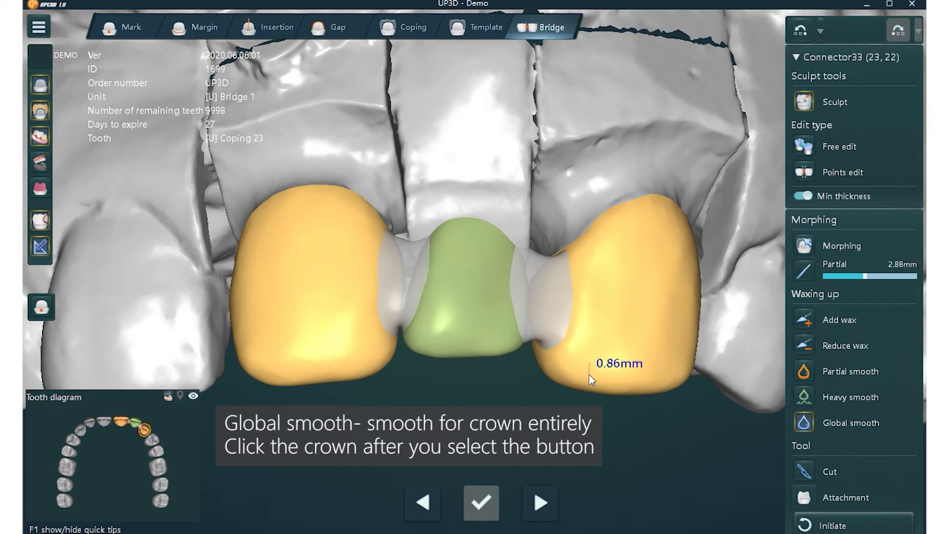
{"action": "right_click_drag", "start_coordinate": [493, 388], "coordinate": [486, 269]}
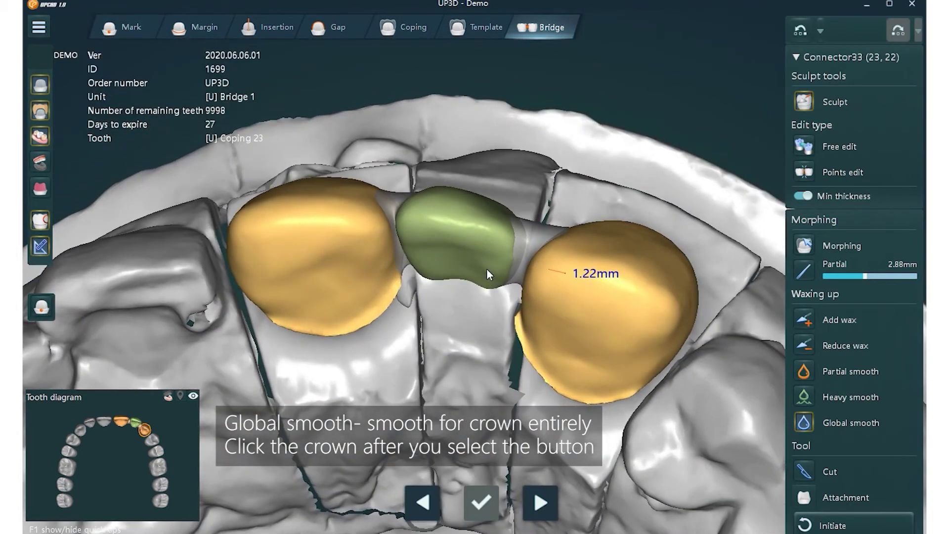
{"action": "right_click_drag", "start_coordinate": [463, 242], "coordinate": [464, 404]}
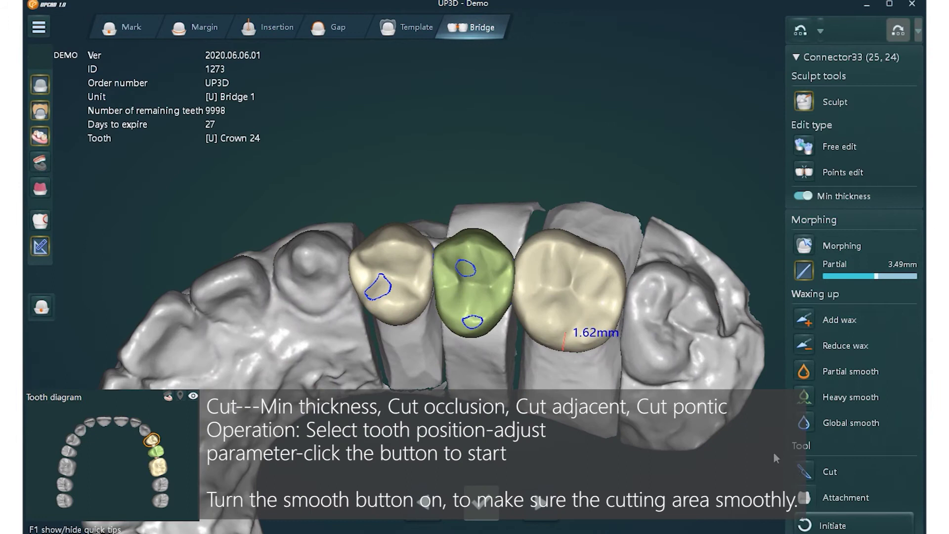
Apply the minimum thickness cut of 0.50 to crown 26 with smoothing enabled
{"action": "left_click", "coordinate": [804, 471]}
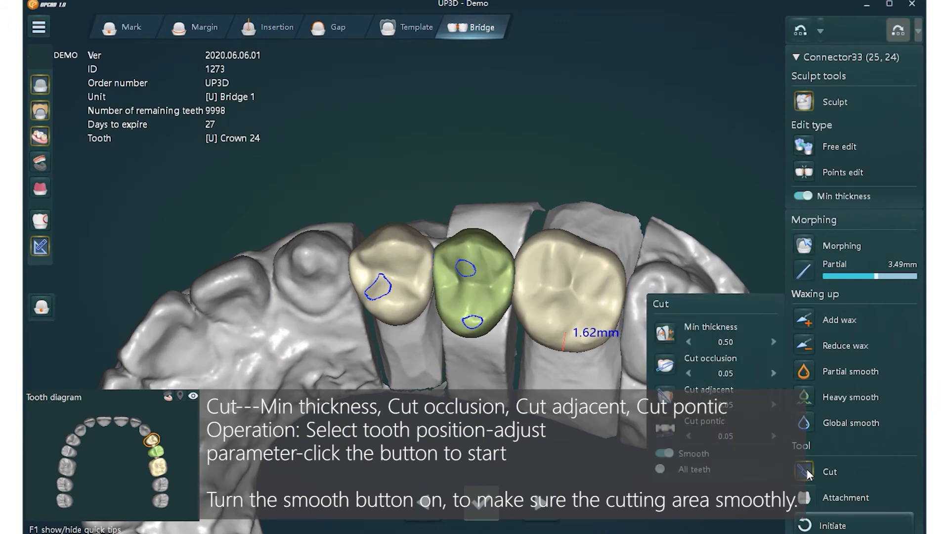
{"action": "left_click", "coordinate": [571, 305]}
{"action": "left_click", "coordinate": [662, 333]}
{"action": "left_click", "coordinate": [555, 312]}
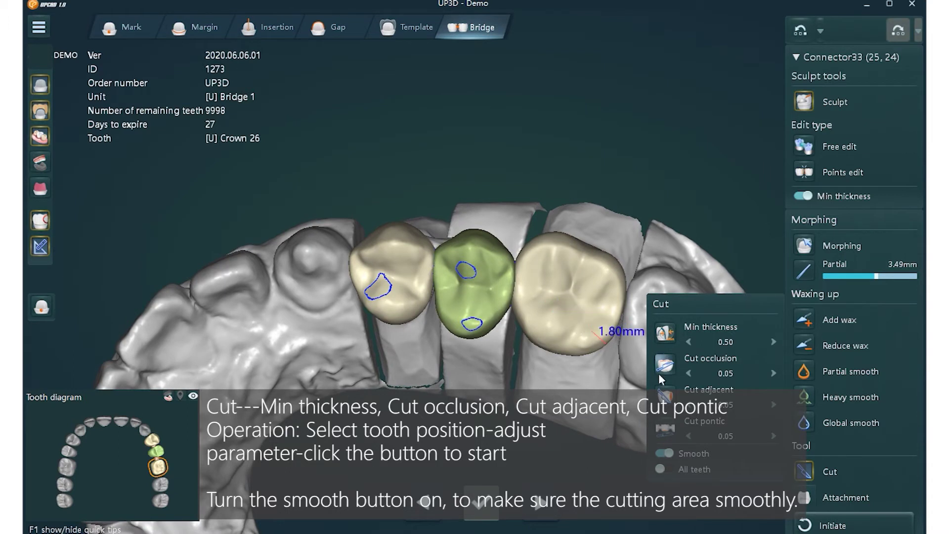
Cut crown pontic 25 with Cut occlusion and Cut pontic, both at 0.05 with smoothing enabled
{"action": "left_click", "coordinate": [473, 295]}
{"action": "left_click", "coordinate": [667, 365]}
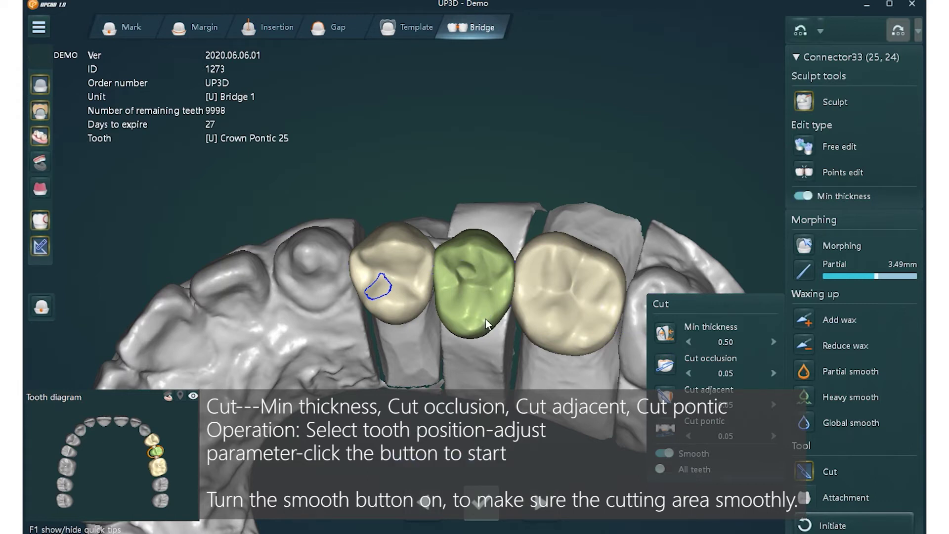
{"action": "right_click_drag", "start_coordinate": [468, 340], "coordinate": [466, 187]}
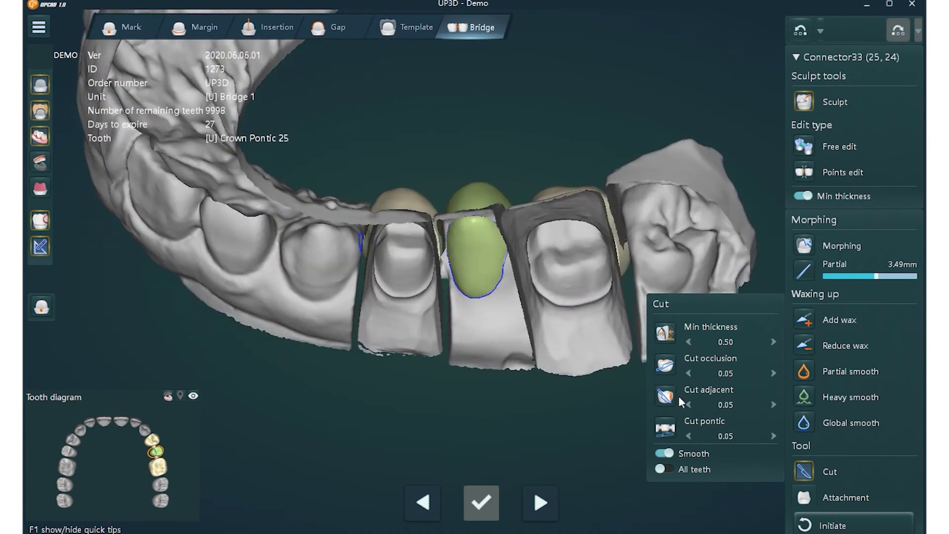
{"action": "left_click", "coordinate": [665, 426]}
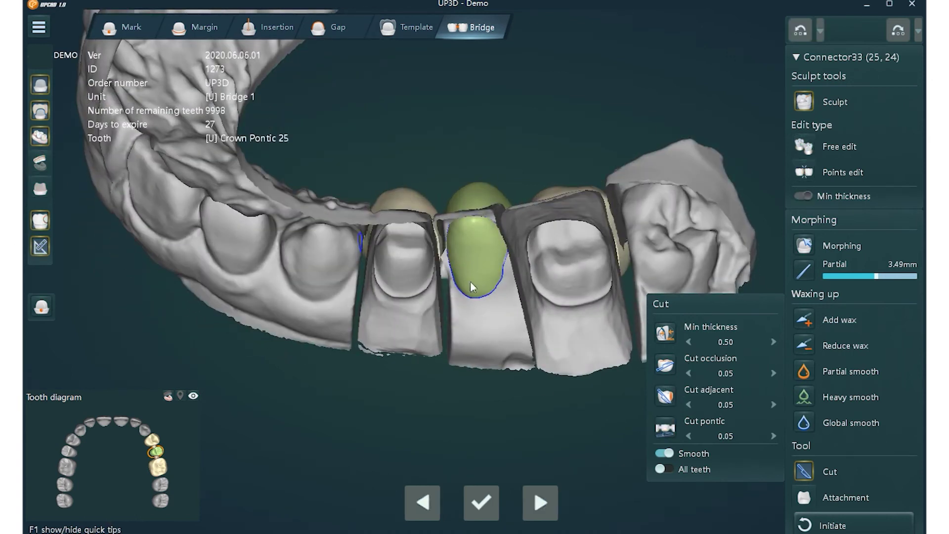
{"action": "left_click", "coordinate": [478, 269]}
Cut crown 24 with Cut occlusion and Cut adjacent, both at 0.05 with smoothing enabled
{"action": "right_click_drag", "start_coordinate": [469, 215], "coordinate": [466, 428]}
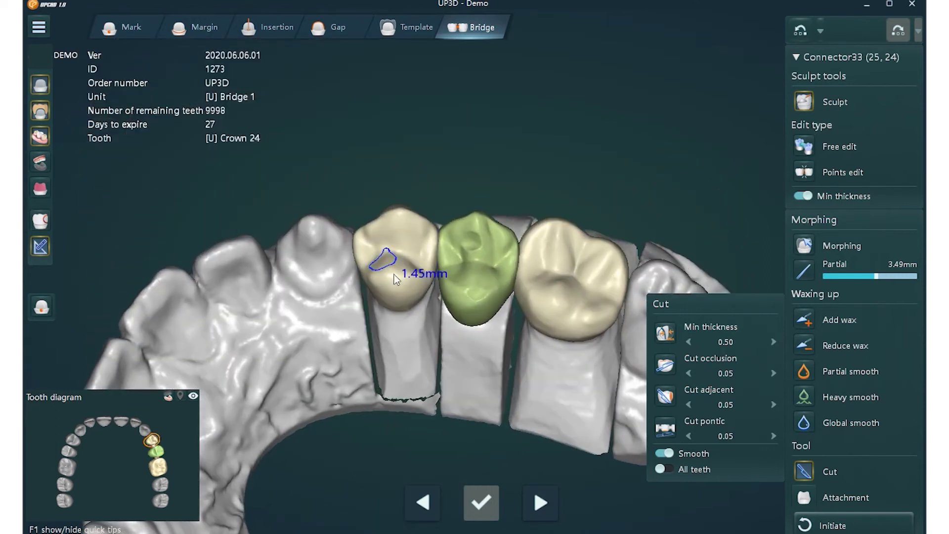
{"action": "left_click", "coordinate": [667, 366]}
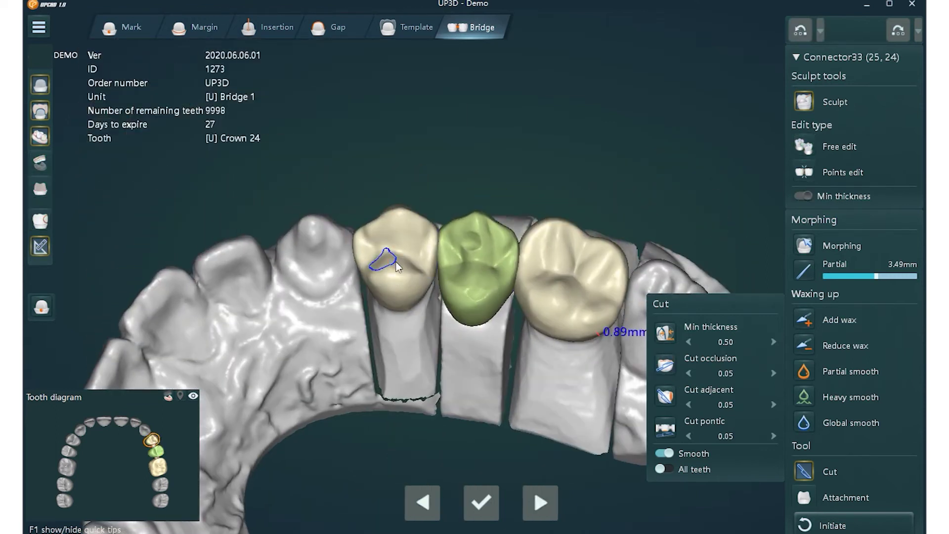
{"action": "right_click_drag", "start_coordinate": [393, 247], "coordinate": [545, 274]}
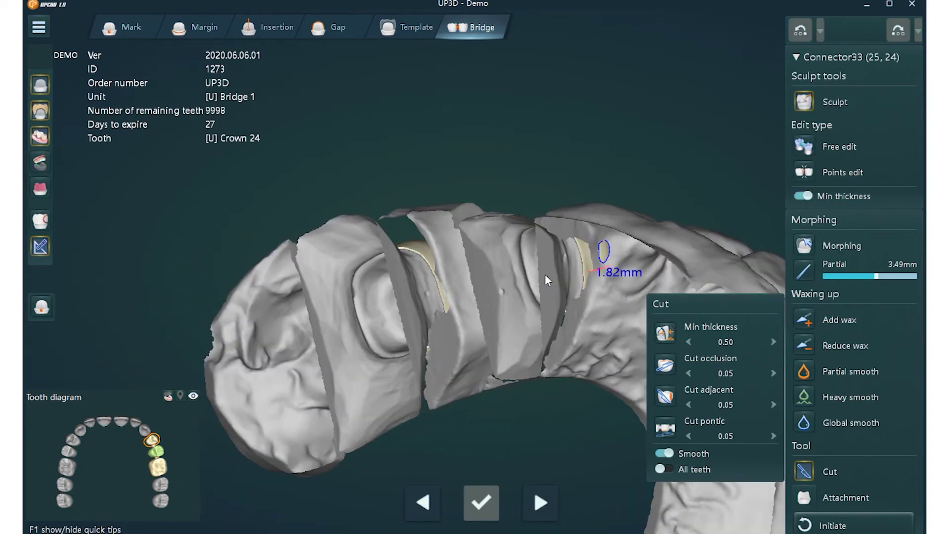
{"action": "left_click", "coordinate": [665, 396]}
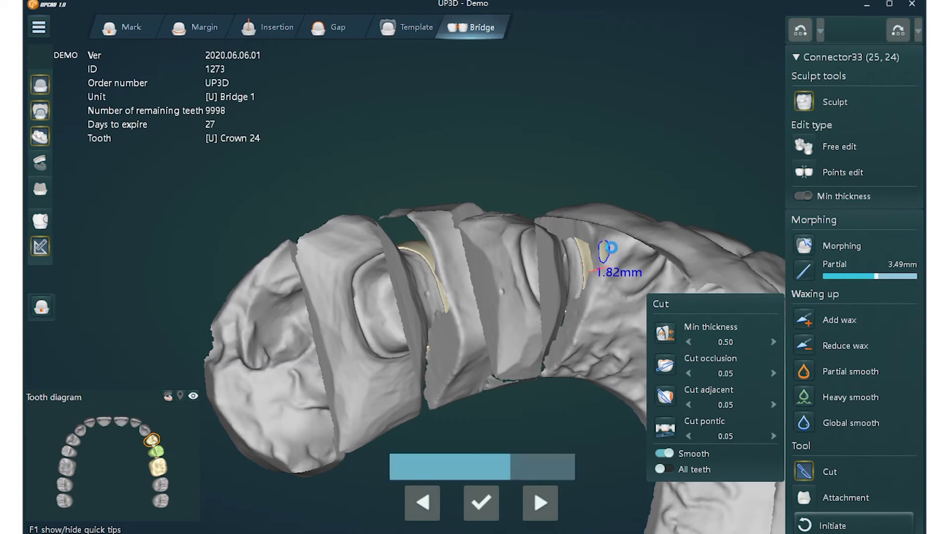
{"action": "right_click_drag", "start_coordinate": [621, 254], "coordinate": [397, 288]}
{"action": "right_click_drag", "start_coordinate": [524, 275], "coordinate": [526, 266]}
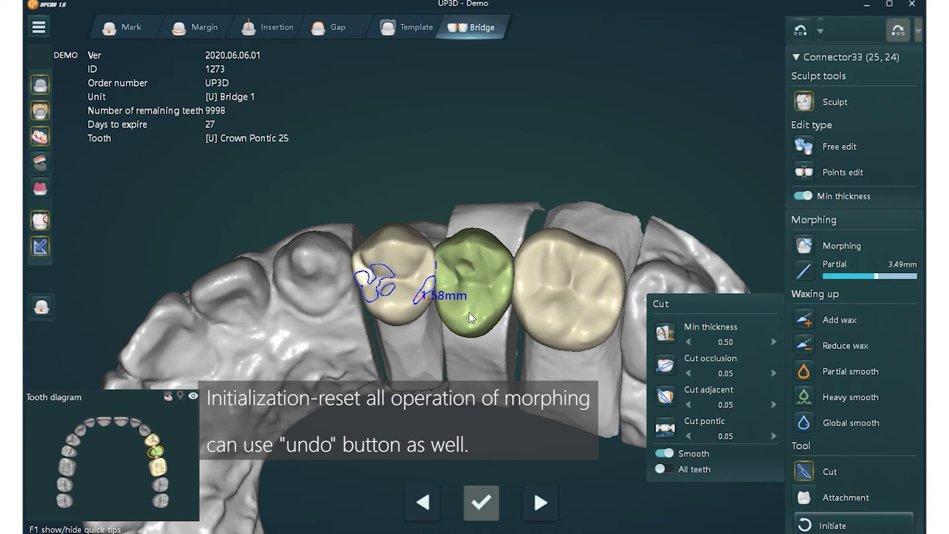
Reset all morphing on crown pontic 25, and undo that reset and the preceding operation on crown 24
{"action": "left_click", "coordinate": [827, 526]}
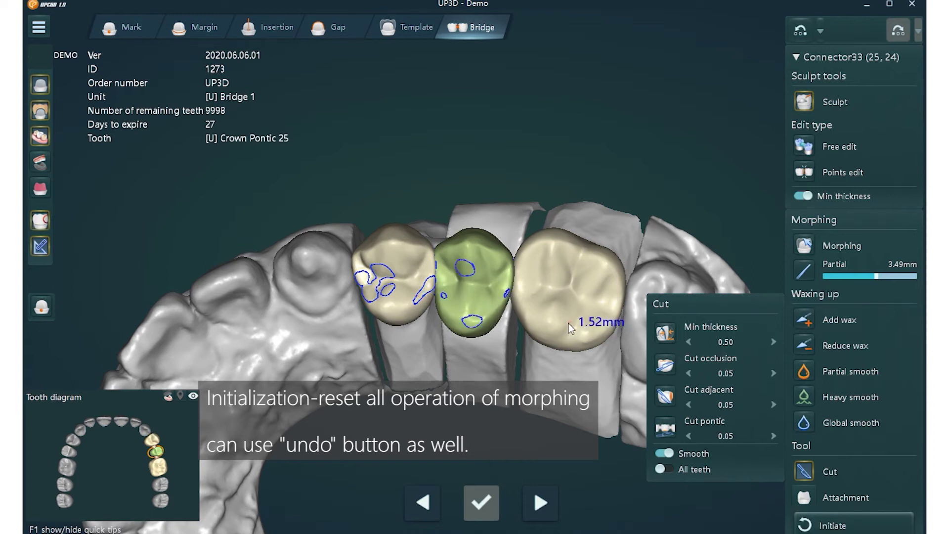
{"action": "left_click", "coordinate": [800, 30]}
{"action": "left_click", "coordinate": [373, 286]}
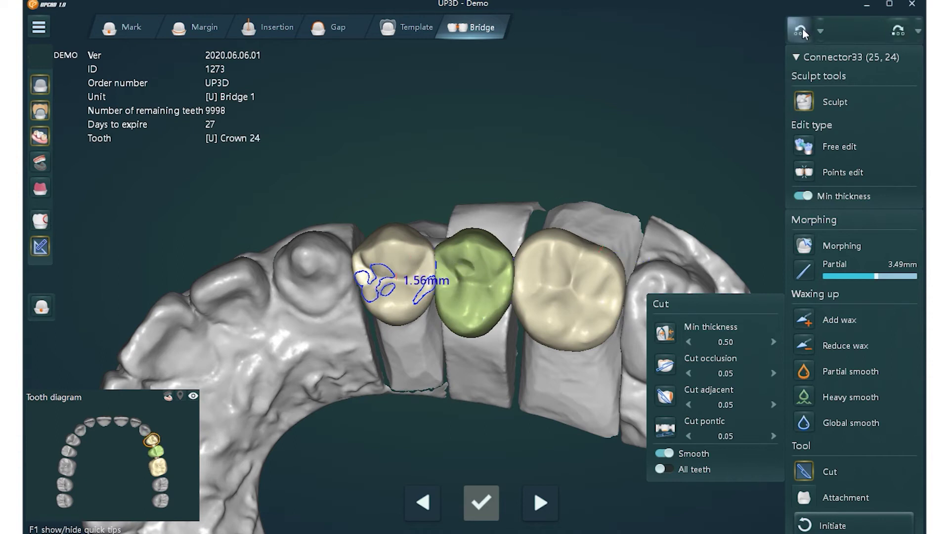
{"action": "left_click", "coordinate": [801, 29]}
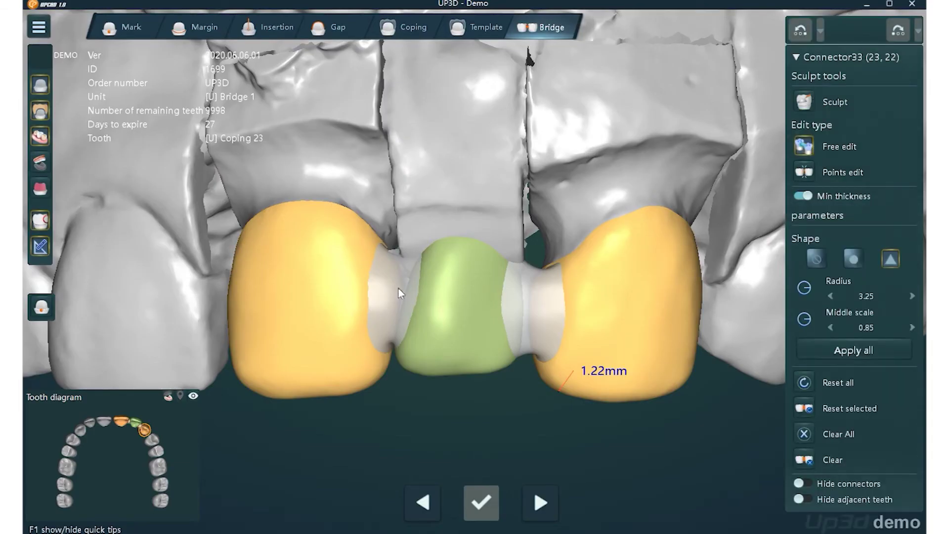
Move both bridge connectors toward the incisal edge, and try the round shape on connector 23–22 before restoring the triangular one
{"action": "left_click_drag", "start_coordinate": [398, 288], "coordinate": [398, 302]}
{"action": "left_click_drag", "start_coordinate": [531, 294], "coordinate": [531, 306]}
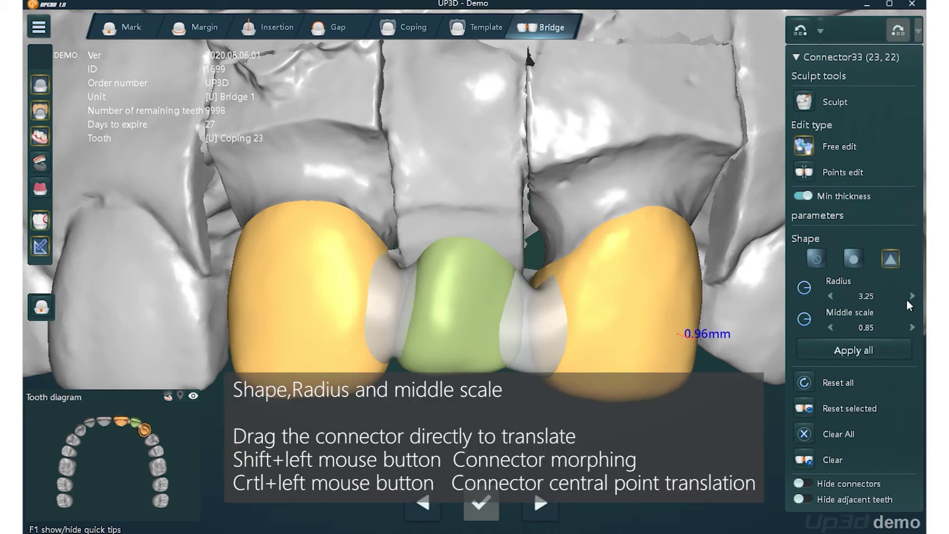
{"action": "left_click", "coordinate": [855, 256]}
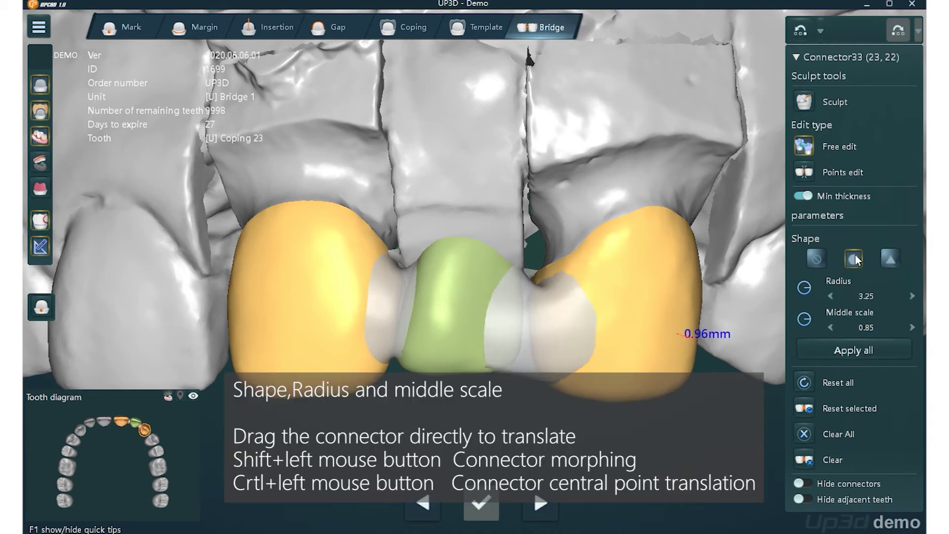
{"action": "left_click", "coordinate": [895, 257]}
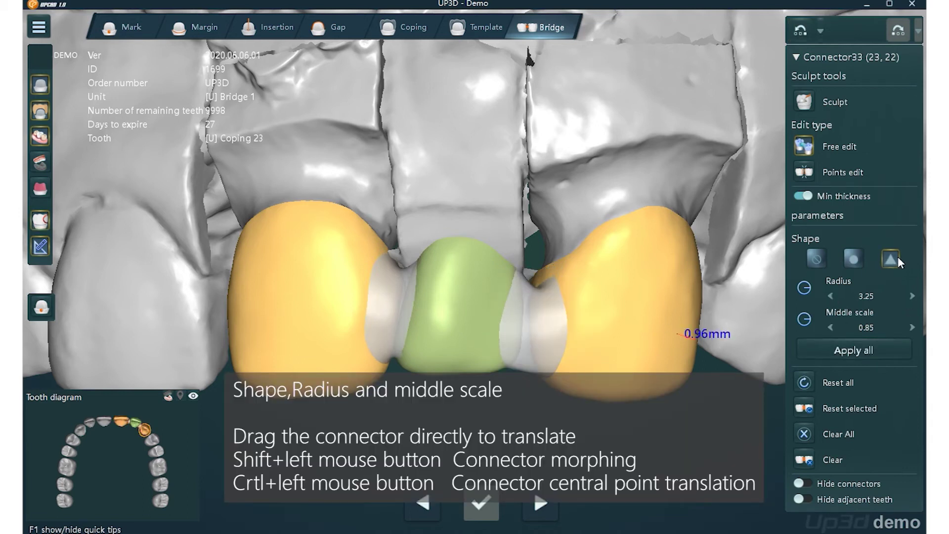
Set the connector radius to 2.25 and the middle scale to 0.55, applying the values to all connectors
{"action": "left_click", "coordinate": [831, 296]}
{"action": "left_click", "coordinate": [830, 295]}
{"action": "left_click", "coordinate": [830, 295]}
{"action": "left_click", "coordinate": [830, 296]}
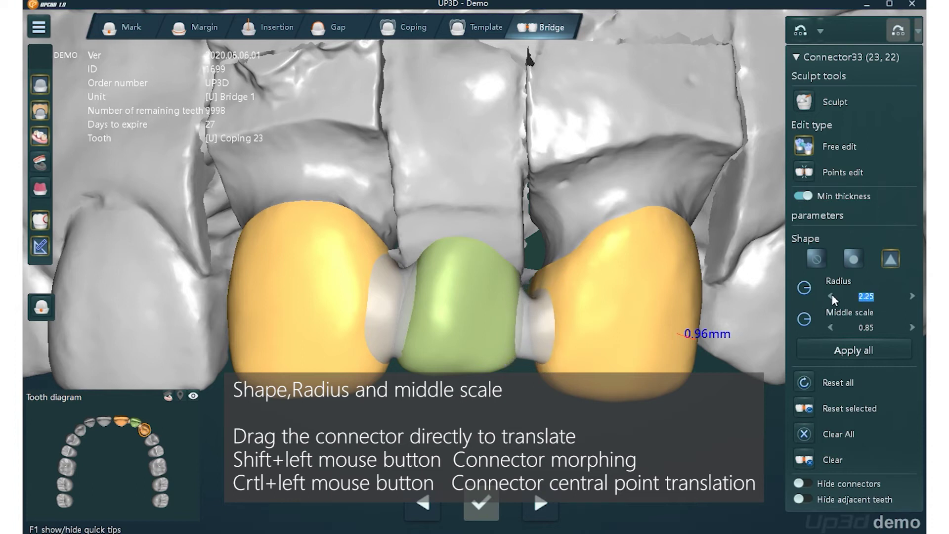
{"action": "left_click", "coordinate": [847, 346]}
{"action": "left_click", "coordinate": [830, 327]}
{"action": "left_click", "coordinate": [829, 327]}
{"action": "left_click", "coordinate": [829, 327]}
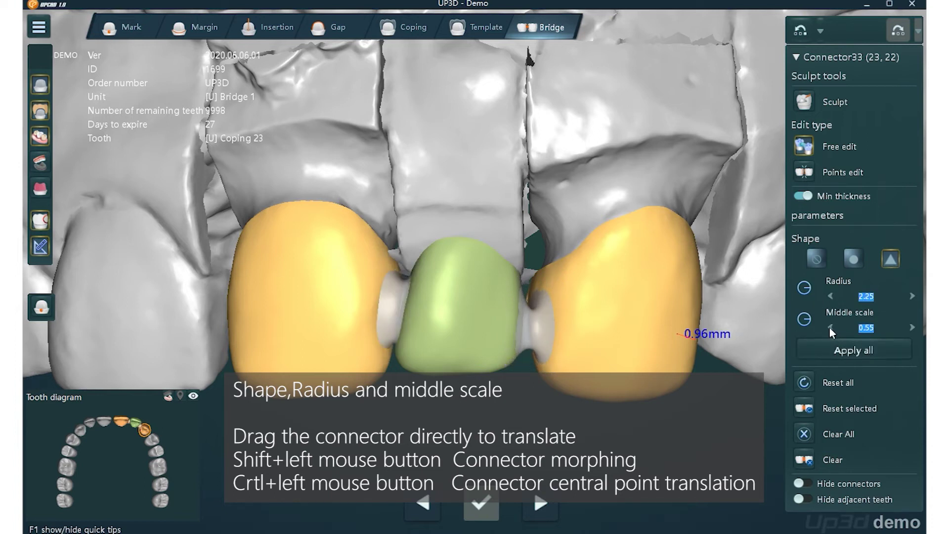
{"action": "left_click", "coordinate": [840, 351]}
Set the connector radius to 3.05 and apply it to all connectors of the bridge
{"action": "right_click_drag", "start_coordinate": [539, 373], "coordinate": [454, 230]}
{"action": "left_click", "coordinate": [914, 296]}
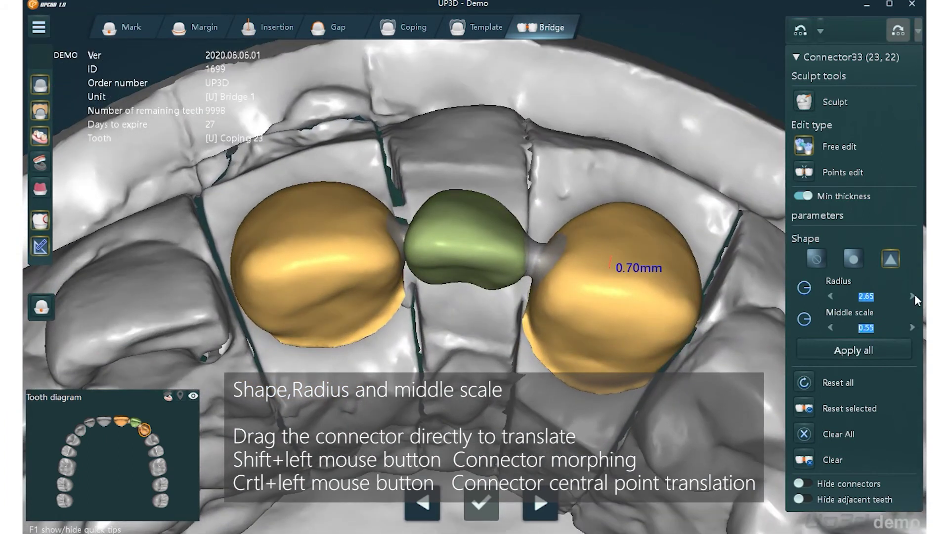
{"action": "left_click", "coordinate": [863, 354]}
{"action": "right_click_drag", "start_coordinate": [514, 216], "coordinate": [474, 287]}
{"action": "left_click", "coordinate": [853, 349]}
Reposition the connector between teeth 22 and 23, and change the connector edit type to Points edit
{"action": "right_click_drag", "start_coordinate": [588, 336], "coordinate": [565, 342]}
{"action": "mouse_move", "coordinate": [566, 342]}
{"action": "left_mouse_down"}
{"action": "mouse_move", "coordinate": [540, 322]}
{"action": "mouse_move", "coordinate": [543, 297]}
{"action": "mouse_move", "coordinate": [542, 326]}
{"action": "mouse_move", "coordinate": [539, 300]}
{"action": "mouse_move", "coordinate": [544, 319]}
{"action": "mouse_move", "coordinate": [562, 266]}
{"action": "mouse_move", "coordinate": [553, 336]}
{"action": "mouse_move", "coordinate": [557, 296]}
{"action": "left_mouse_up"}
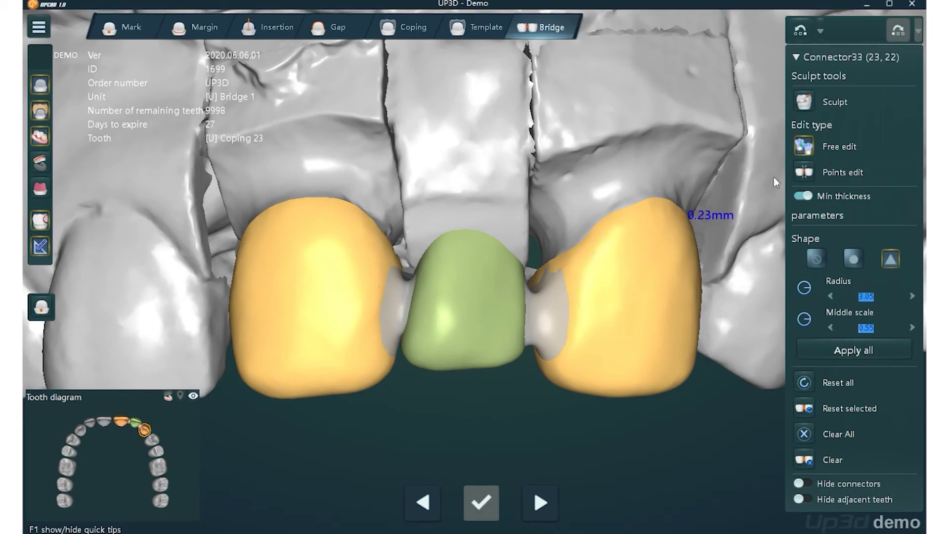
{"action": "left_click", "coordinate": [802, 171]}
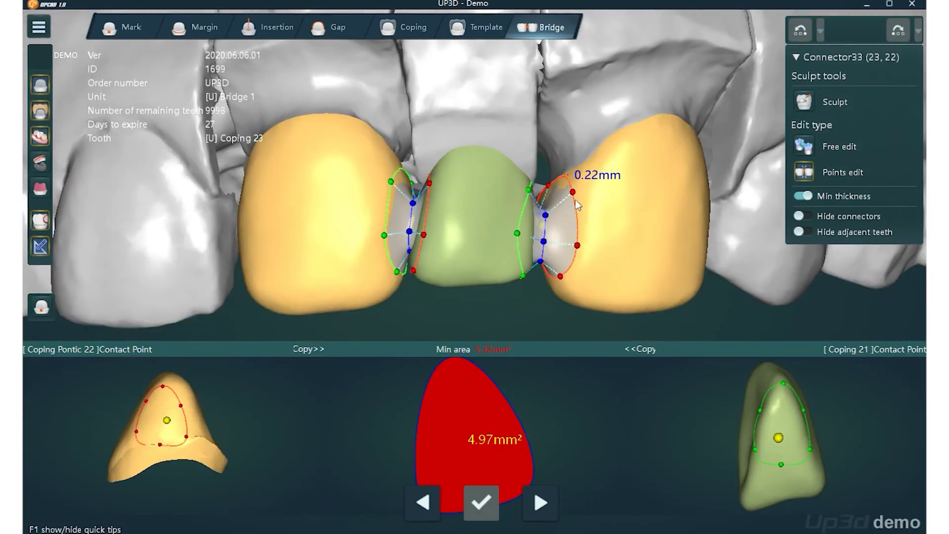
Move the control points of connector 23–22 on coping 23 and of connector 22–21 on coping 21
{"action": "left_click_drag", "start_coordinate": [574, 192], "coordinate": [573, 242]}
{"action": "left_click_drag", "start_coordinate": [574, 192], "coordinate": [566, 199]}
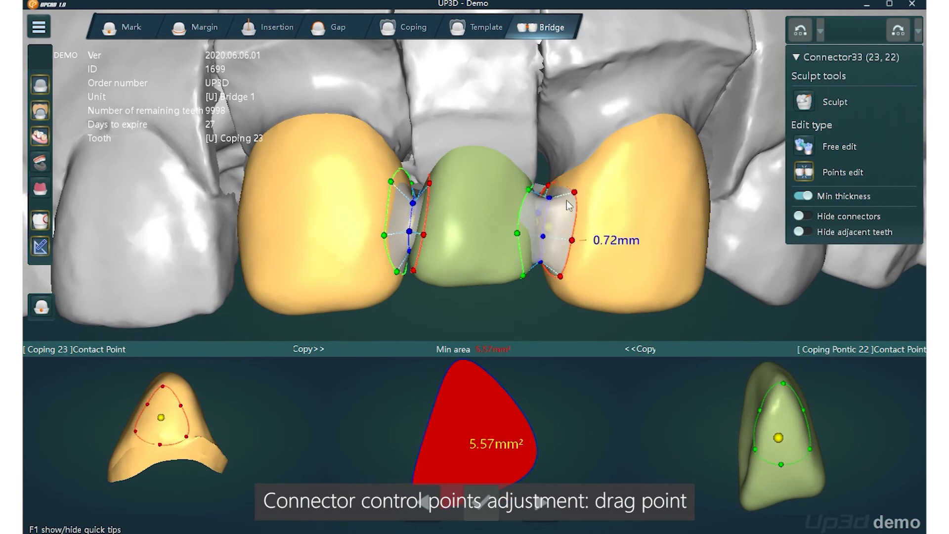
{"action": "left_click", "coordinate": [390, 183]}
{"action": "left_click", "coordinate": [383, 233]}
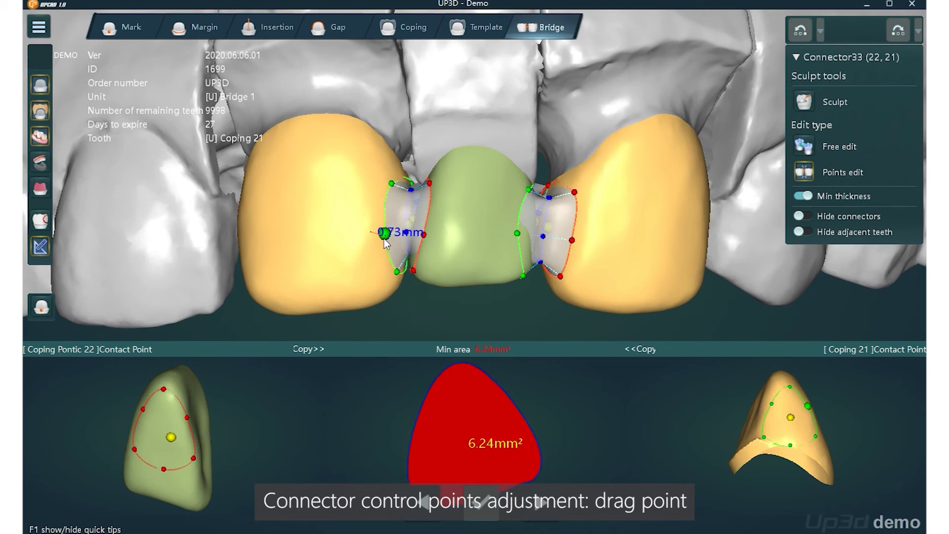
Refine connector 23–22 by shifting its middle, coping 23 and pontic 22 control points
{"action": "left_click", "coordinate": [542, 239]}
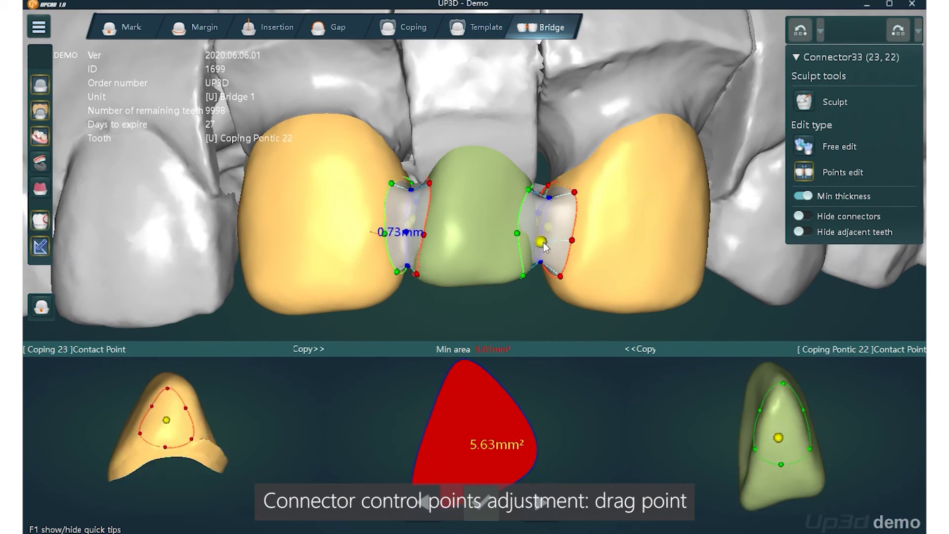
{"action": "left_click_drag", "start_coordinate": [550, 199], "coordinate": [547, 192]}
{"action": "left_click_drag", "start_coordinate": [572, 240], "coordinate": [570, 235]}
{"action": "left_click_drag", "start_coordinate": [574, 192], "coordinate": [571, 191]}
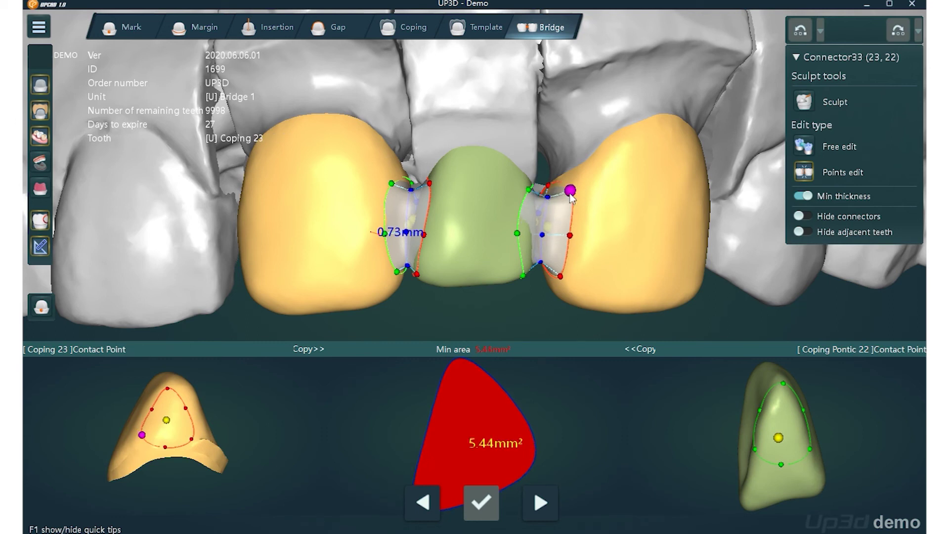
{"action": "left_click_drag", "start_coordinate": [517, 231], "coordinate": [521, 229]}
{"action": "left_click_drag", "start_coordinate": [523, 274], "coordinate": [562, 274]}
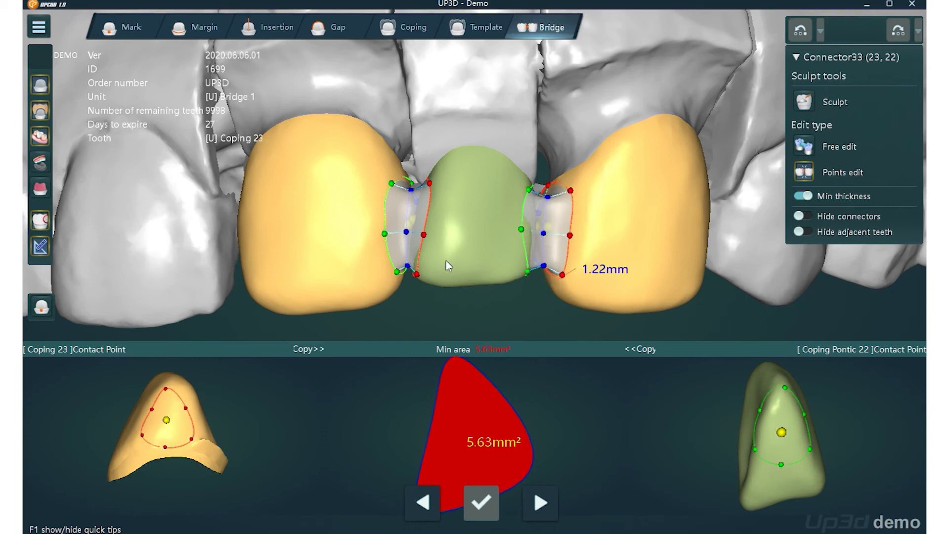
Reshape connector 22–21 into a rounder outline by moving its control points on pontic 22 and coping 21
{"action": "left_click_drag", "start_coordinate": [416, 274], "coordinate": [415, 268]}
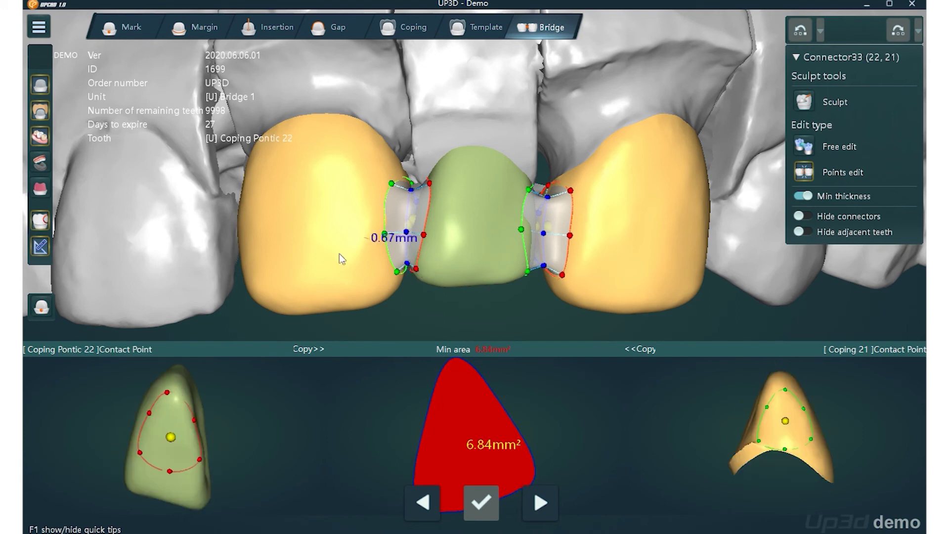
{"action": "left_click_drag", "start_coordinate": [193, 422], "coordinate": [187, 418]}
{"action": "left_click_drag", "start_coordinate": [199, 460], "coordinate": [164, 466]}
{"action": "left_click_drag", "start_coordinate": [167, 392], "coordinate": [166, 405]}
{"action": "left_click_drag", "start_coordinate": [785, 389], "coordinate": [785, 395]}
{"action": "left_click_drag", "start_coordinate": [783, 449], "coordinate": [769, 429]}
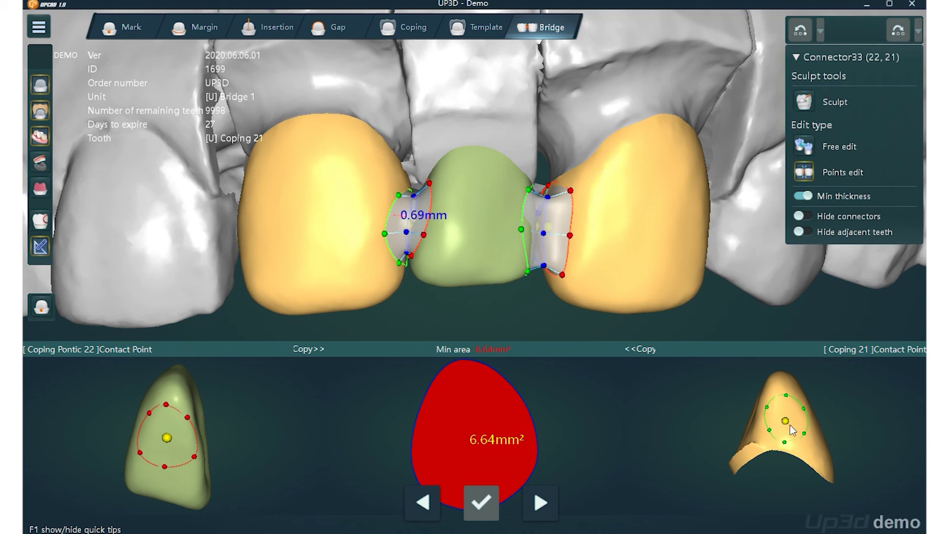
Adjust the connector outline on coping 21 from its centre point and copy its shape to pontic 22
{"action": "left_click", "coordinate": [785, 421]}
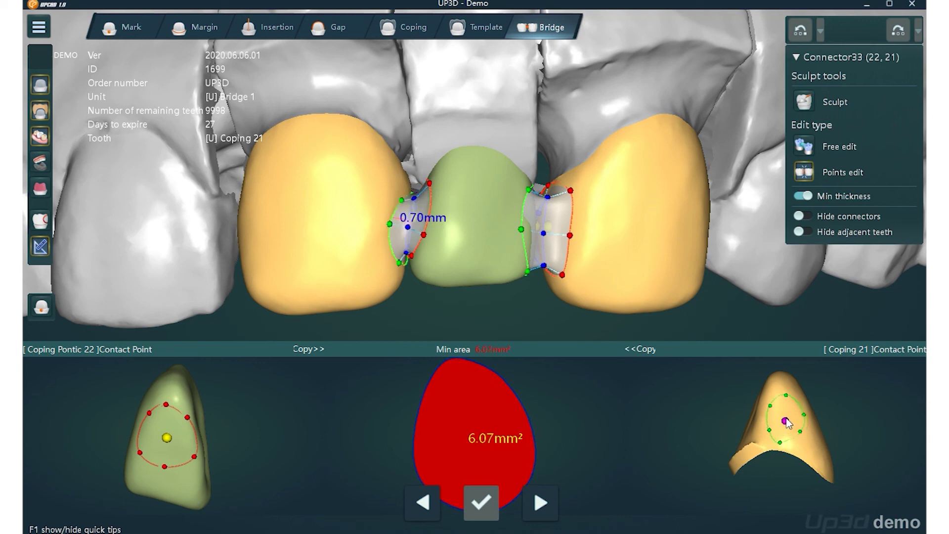
{"action": "left_click", "coordinate": [648, 350]}
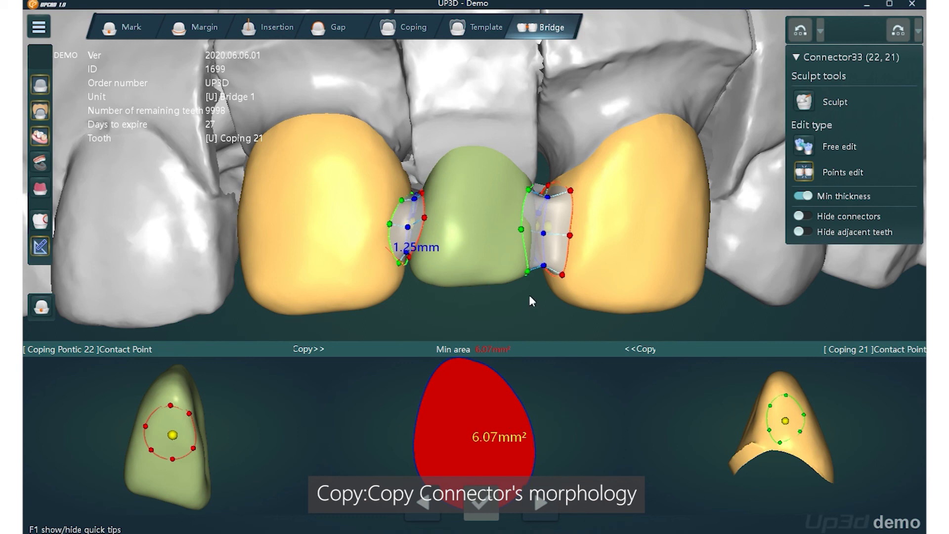
{"action": "middle_click_drag", "start_coordinate": [514, 297], "coordinate": [514, 290]}
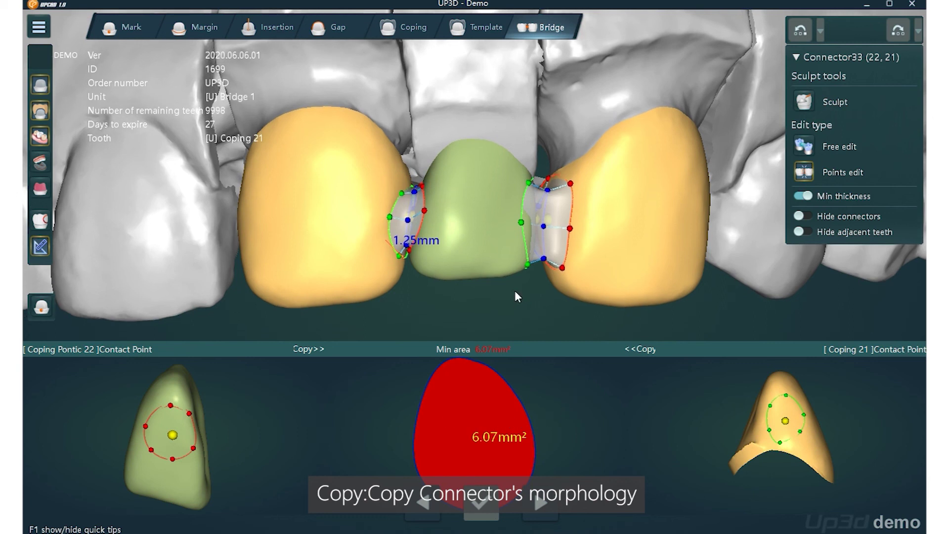
Switch the pontic to sculpting and generate the bridge, enforcing the minimum thickness on teeth 21 and 23
{"action": "left_click", "coordinate": [806, 103]}
{"action": "left_click", "coordinate": [493, 248]}
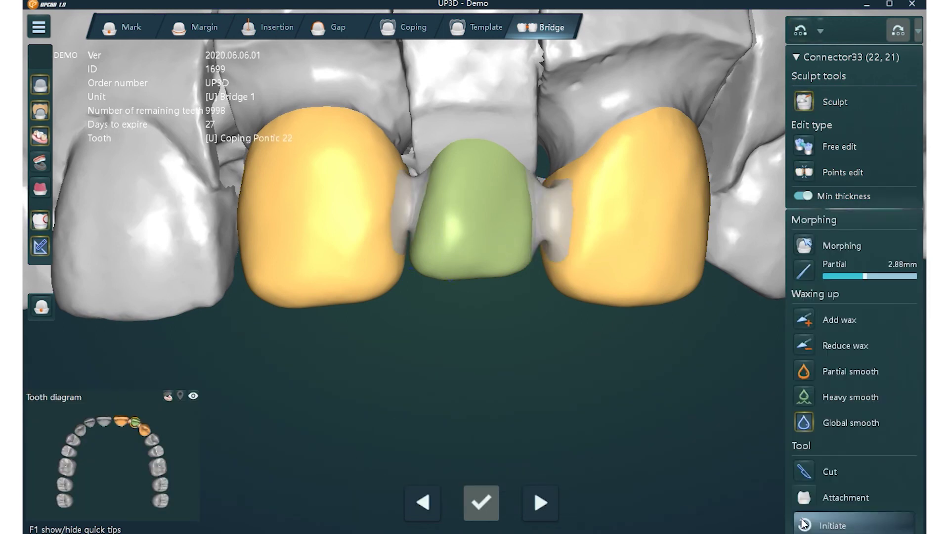
{"action": "left_click", "coordinate": [540, 502]}
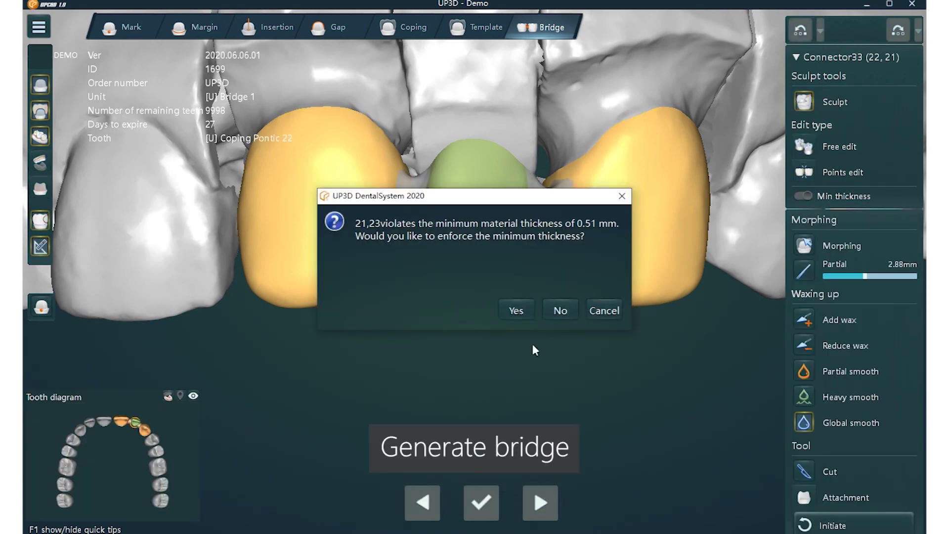
{"action": "left_click", "coordinate": [516, 309]}
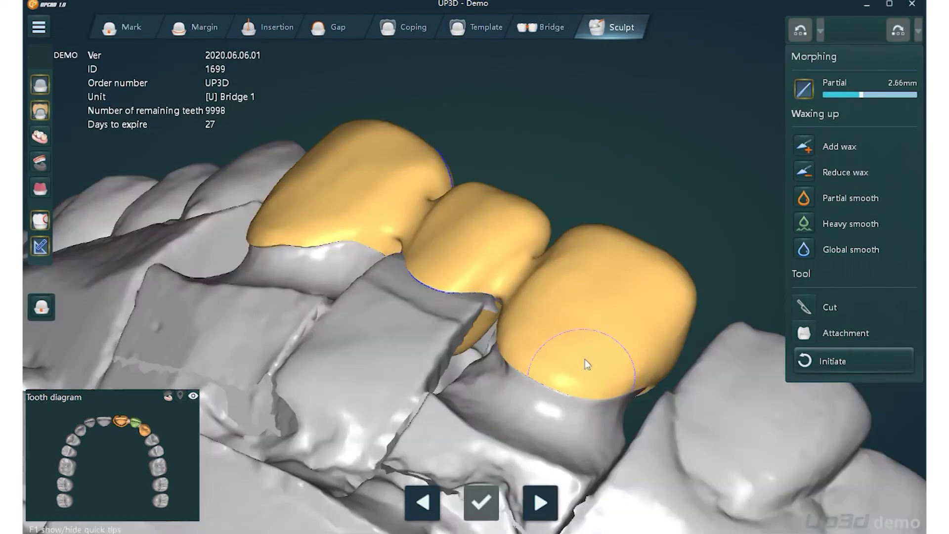
Morph the generated bridge with the Partial tool, pulling in the incisal corners of teeth 23 and 21 beside the pontic
{"action": "right_click_drag", "start_coordinate": [585, 358], "coordinate": [541, 340]}
{"action": "right_click_drag", "start_coordinate": [470, 332], "coordinate": [457, 330]}
{"action": "left_click_drag", "start_coordinate": [441, 327], "coordinate": [487, 331]}
{"action": "right_click_drag", "start_coordinate": [511, 326], "coordinate": [557, 350]}
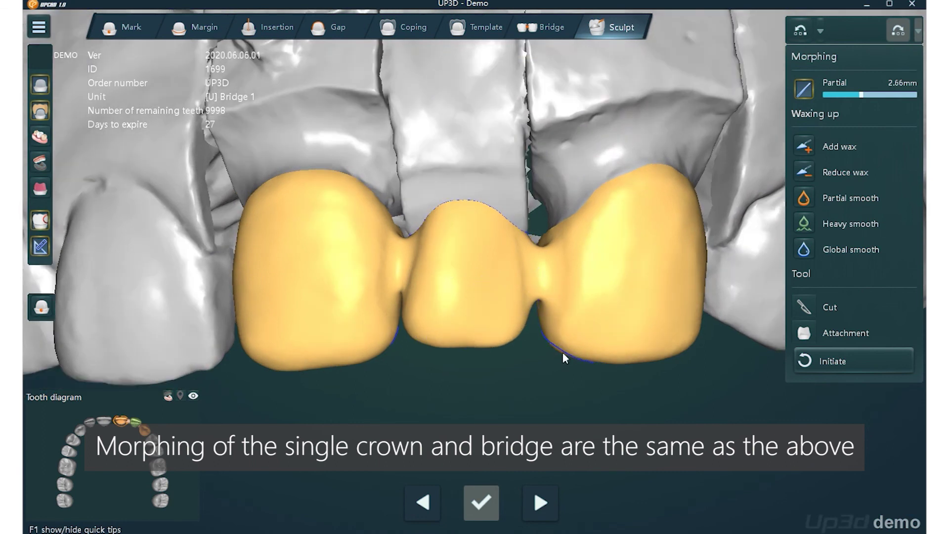
{"action": "left_click_drag", "start_coordinate": [571, 348], "coordinate": [559, 333]}
{"action": "left_click_drag", "start_coordinate": [606, 355], "coordinate": [566, 351]}
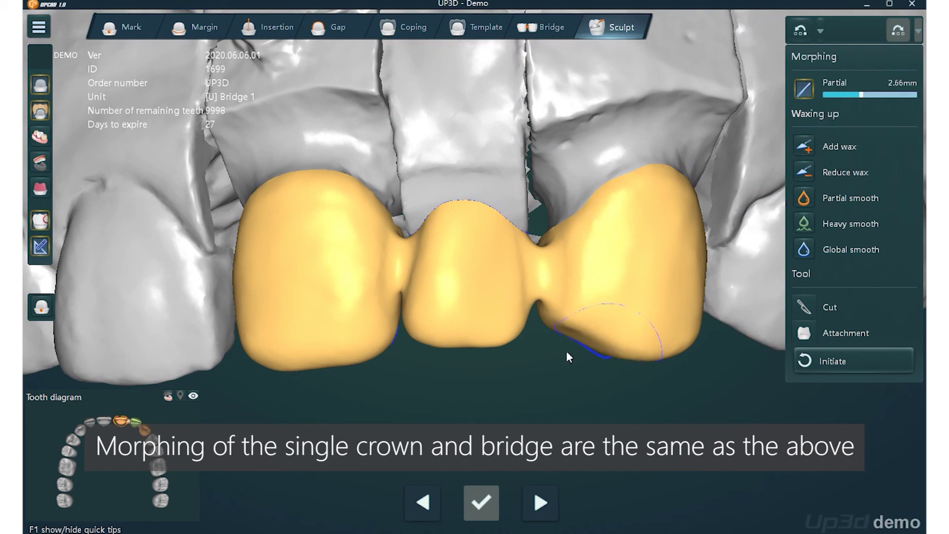
{"action": "left_click_drag", "start_coordinate": [390, 338], "coordinate": [381, 333]}
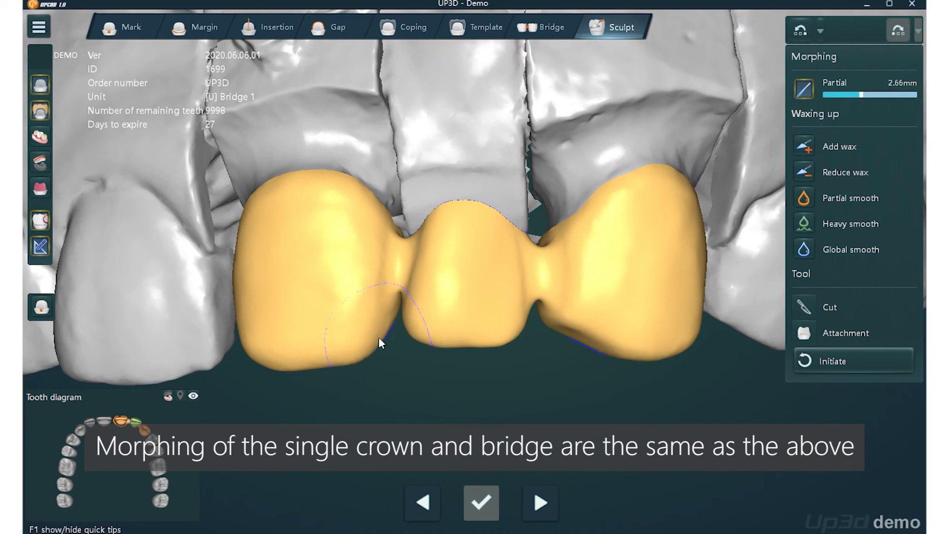